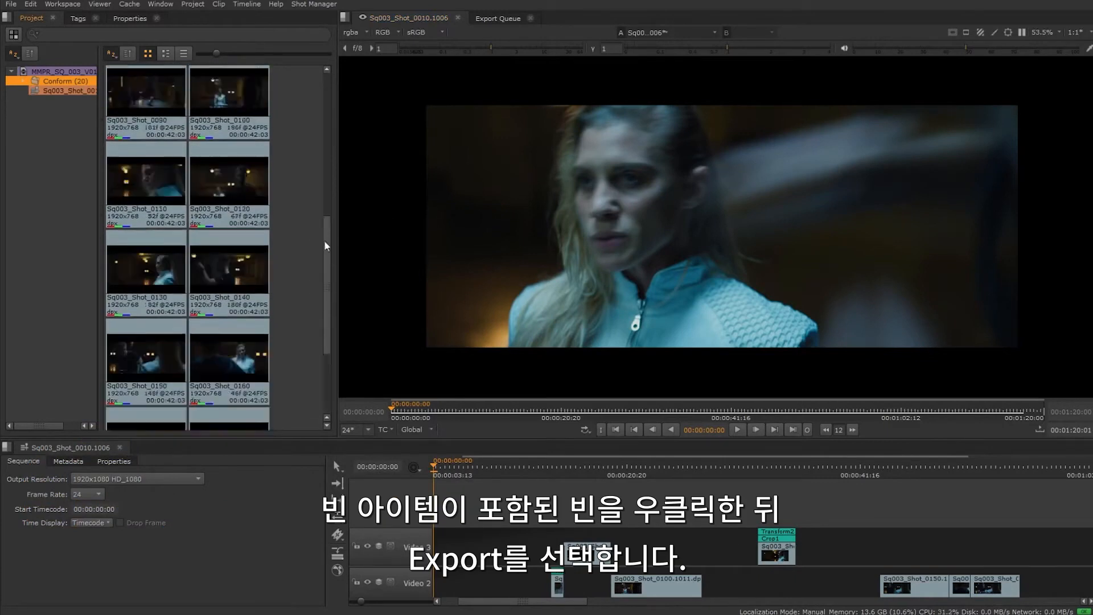
Step: Open the export settings for the Conform bin and check the available Process as options
{"action": "right_click", "coordinate": [57, 84]}
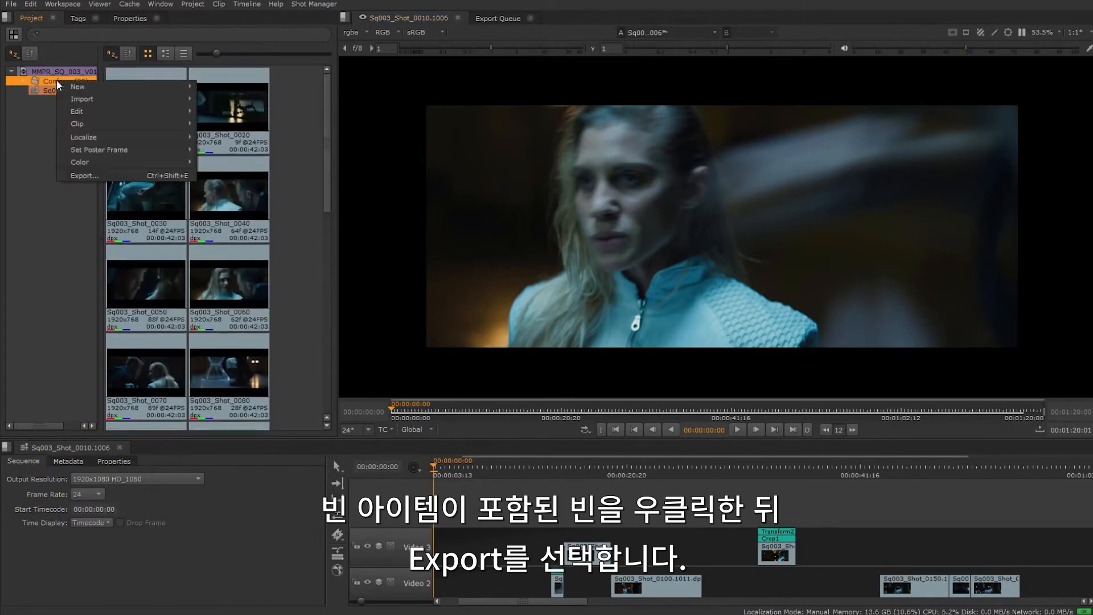
{"action": "left_click", "coordinate": [94, 169]}
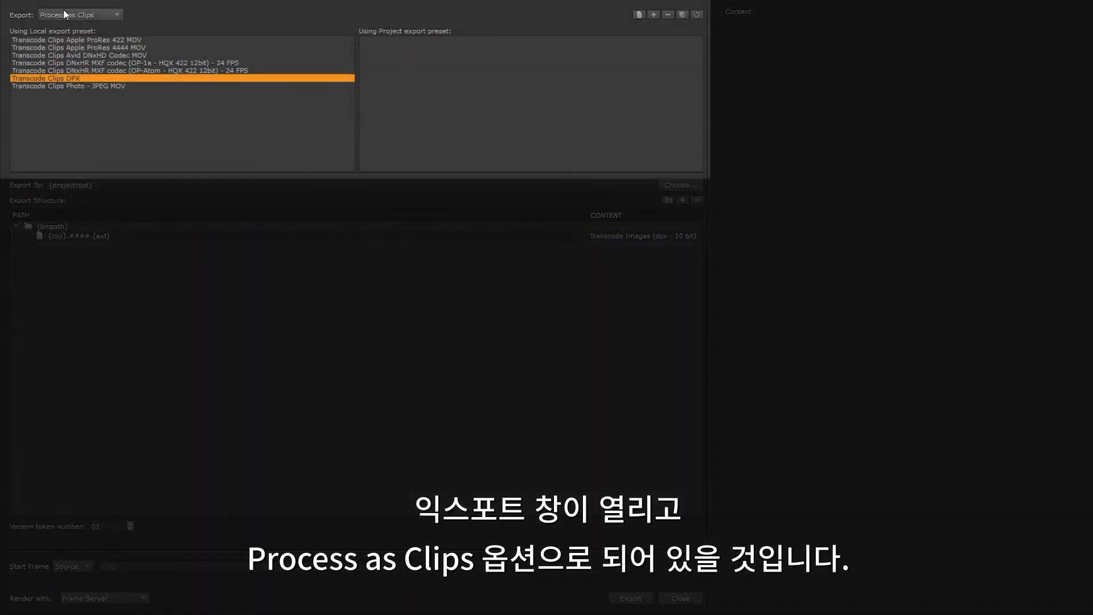
{"action": "left_click", "coordinate": [105, 15]}
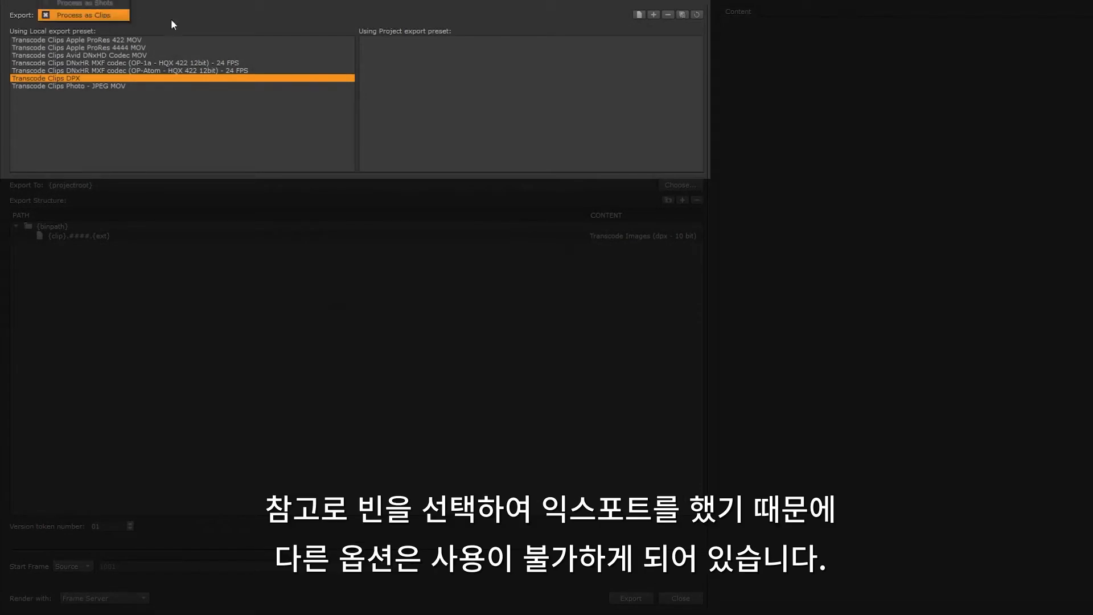
{"action": "left_click", "coordinate": [196, 19]}
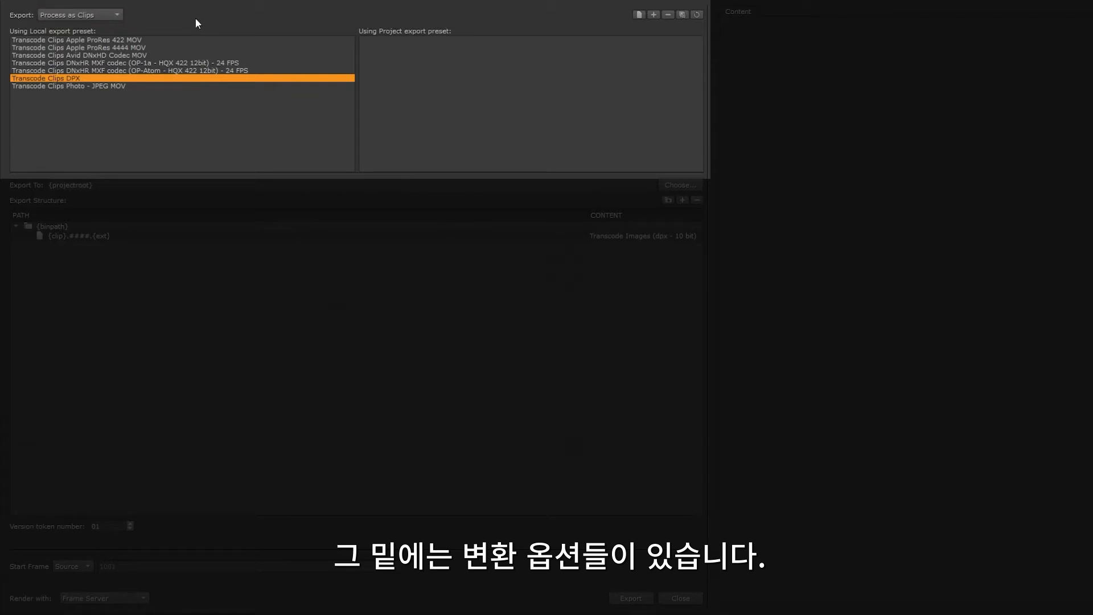
Step: Look through the local transcode presets from Apple ProRes 422 MOV to DNxHR MXF OP-Atom
{"action": "left_click", "coordinate": [126, 39]}
{"action": "left_click", "coordinate": [125, 49]}
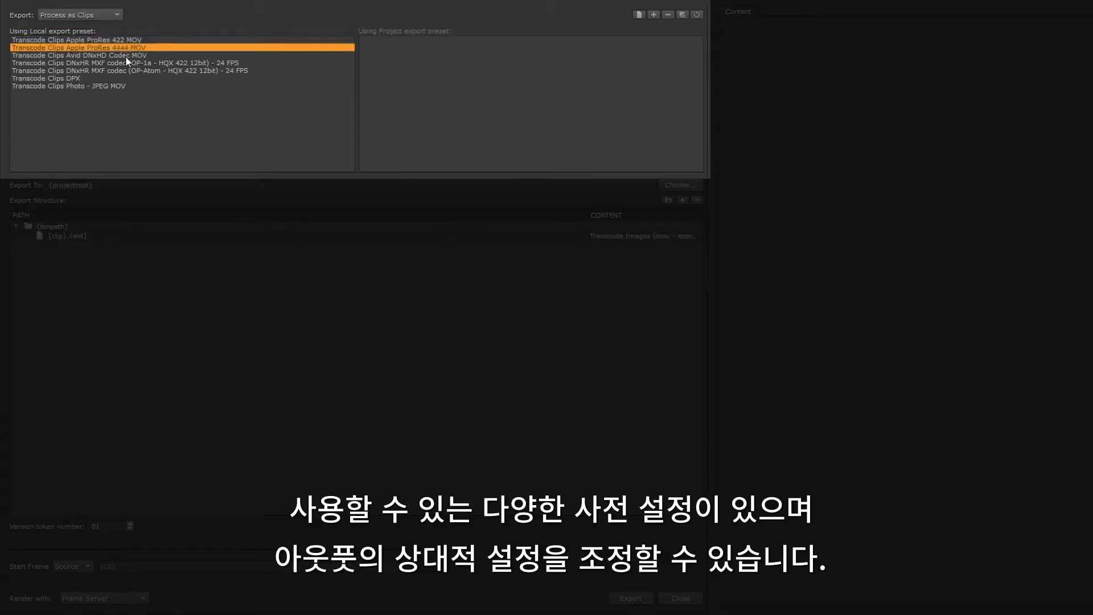
{"action": "left_click", "coordinate": [125, 55]}
{"action": "left_click", "coordinate": [125, 62]}
{"action": "left_click", "coordinate": [119, 70]}
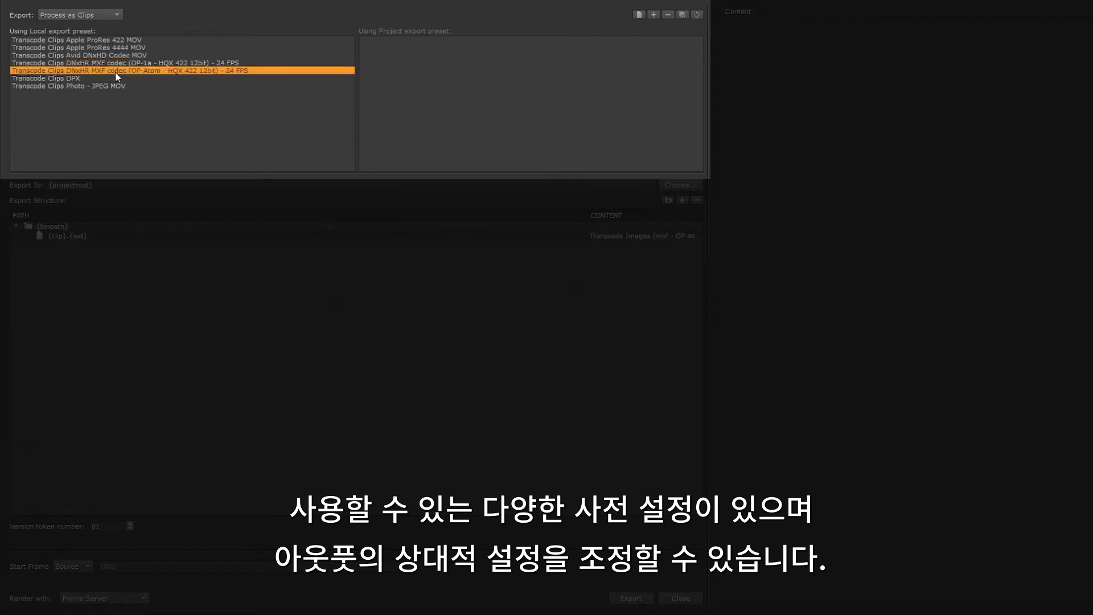
Step: Duplicate the Transcode Clips DPX preset and name the copy Transcode Clips EXR_Proxy
{"action": "left_click", "coordinate": [96, 79]}
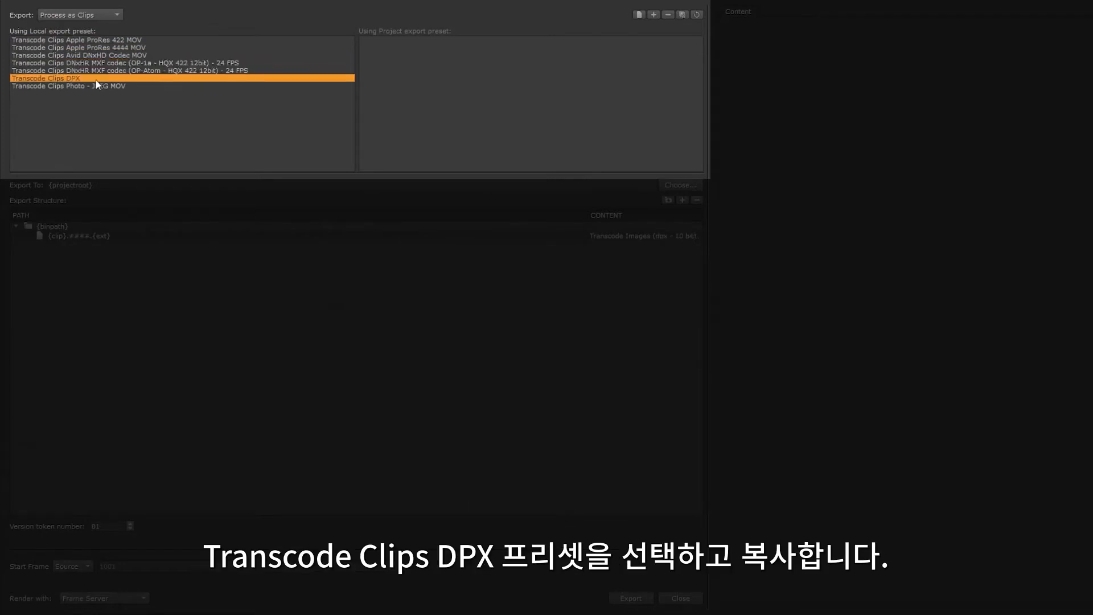
{"action": "left_click", "coordinate": [683, 15]}
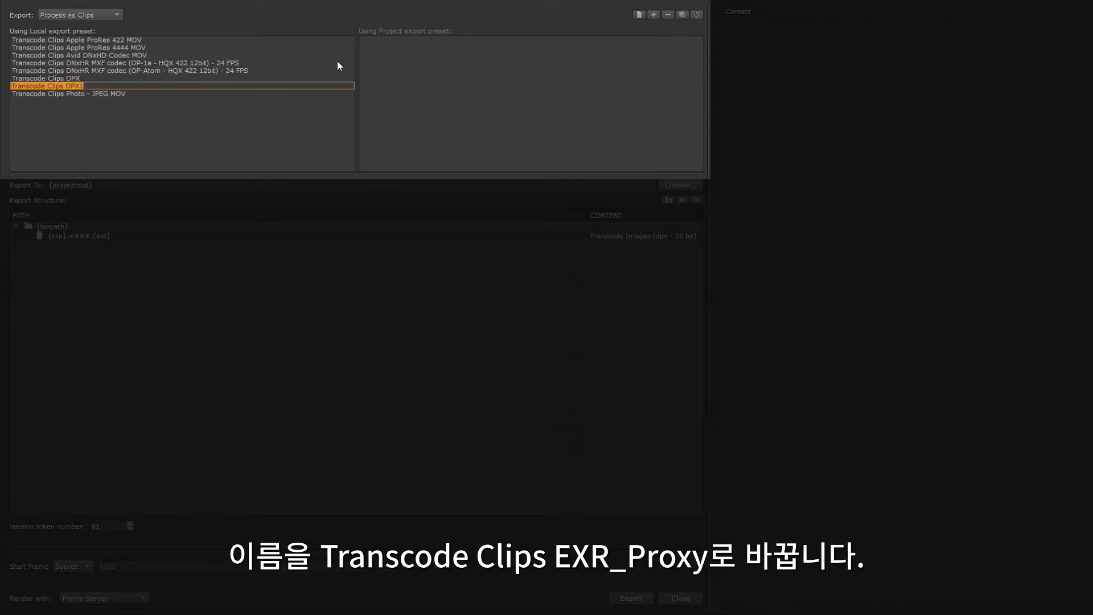
{"action": "left_click_drag", "start_coordinate": [91, 85], "coordinate": [66, 86]}
{"action": "type", "text": "EXR_Proxy"}
{"action": "key", "text": "Return"}
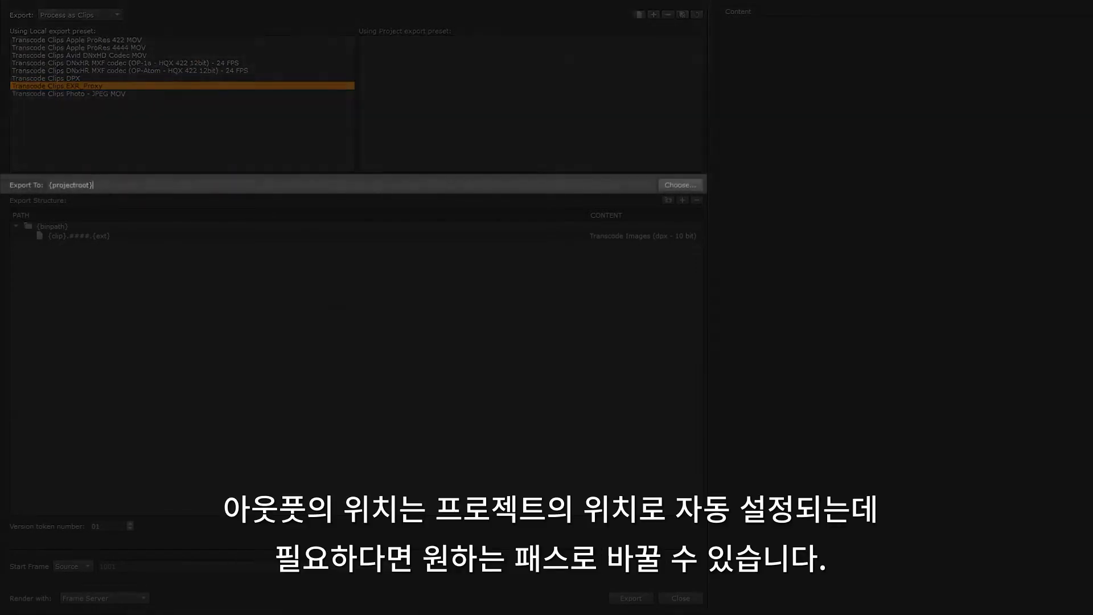
Step: Look at the folder chooser for the export destination, cancel it, and check the tokens available for the file name
{"action": "triple_click", "coordinate": [528, 186]}
{"action": "left_click", "coordinate": [678, 184]}
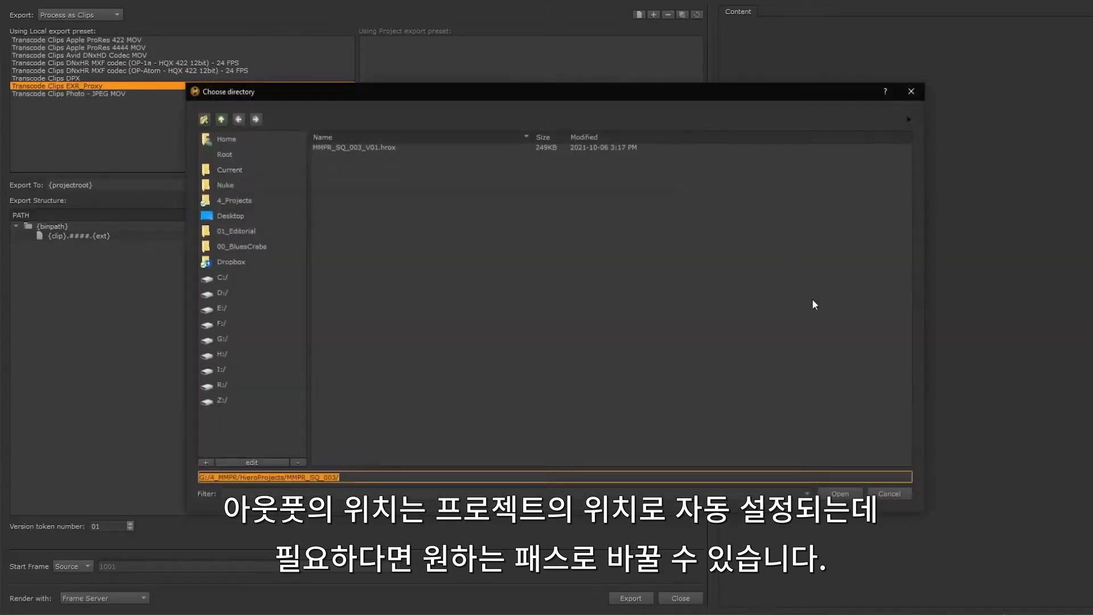
{"action": "left_click", "coordinate": [886, 492]}
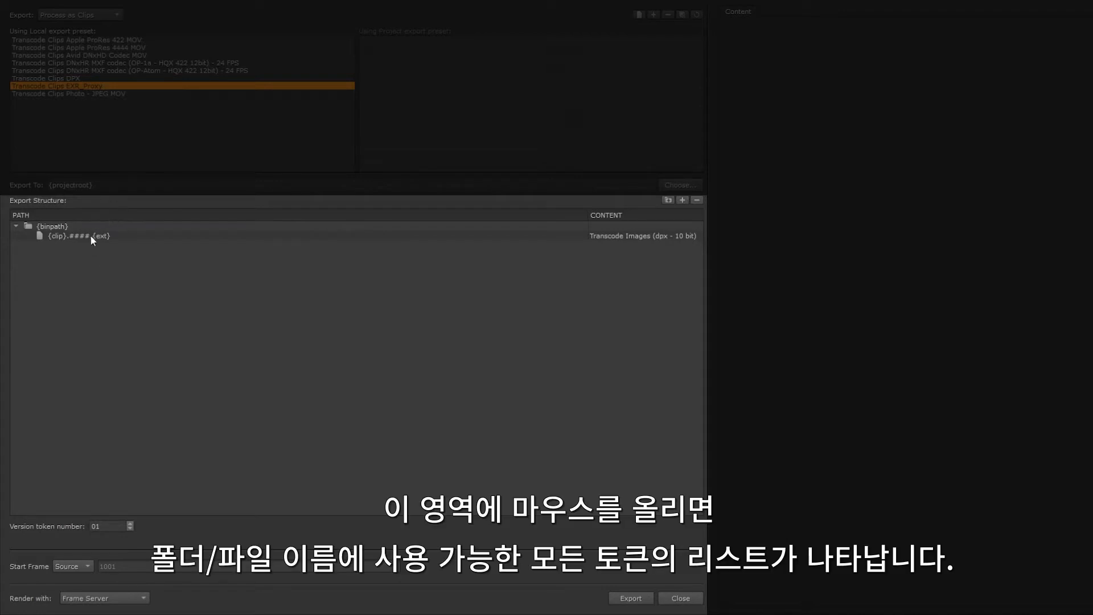
{"action": "mouse_move", "coordinate": [91, 237]}
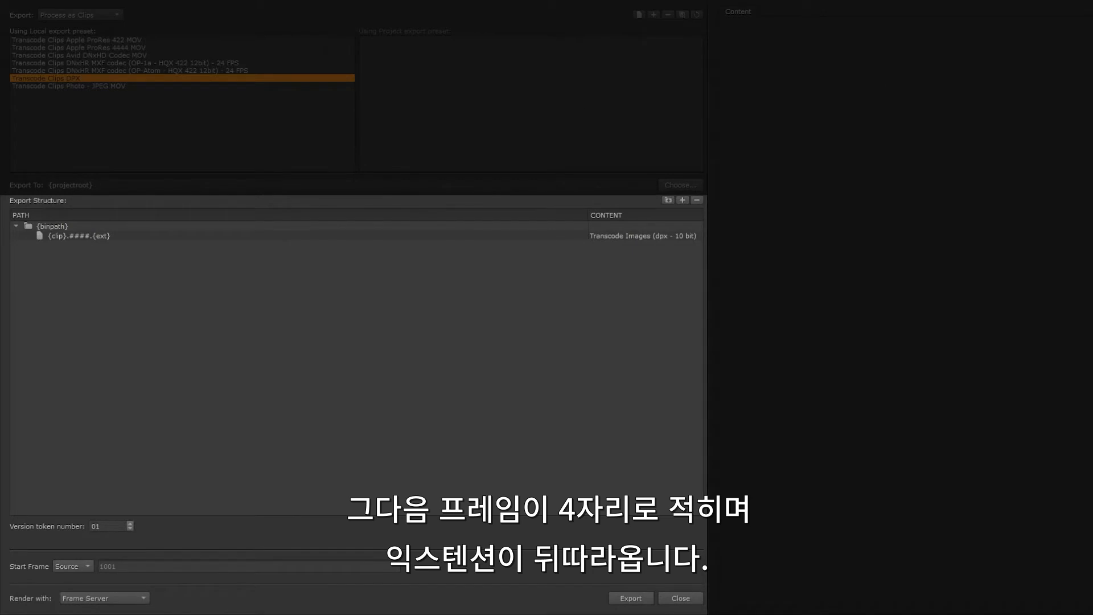
Step: Rename the exported file entry in the export structure to {clip}.Full_Resolution.####.{ext}
{"action": "left_click", "coordinate": [67, 235]}
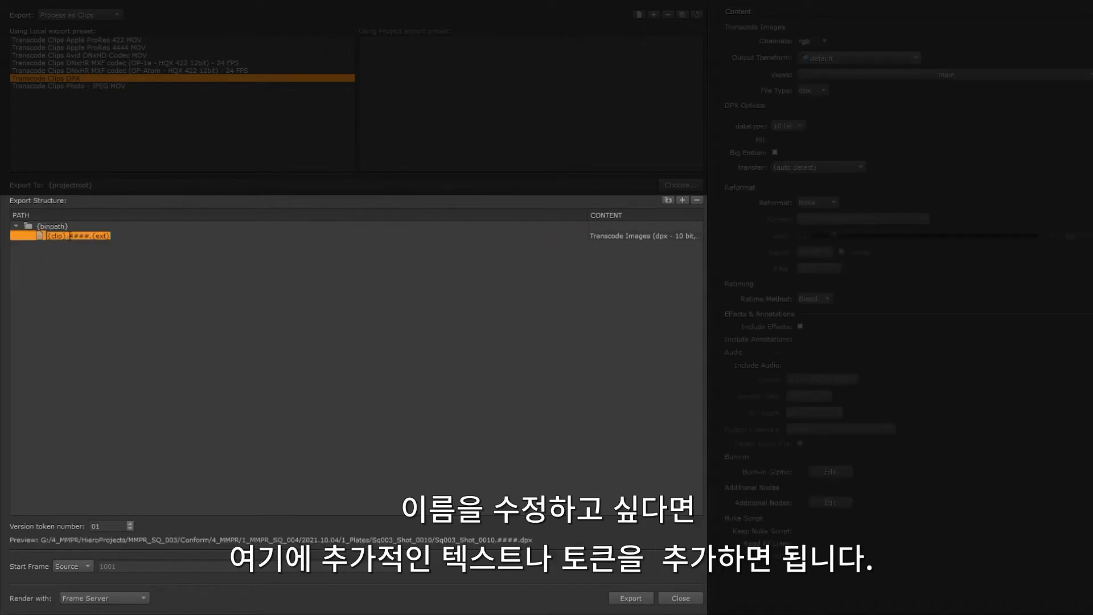
{"action": "left_click", "coordinate": [67, 236]}
{"action": "type", "text": "Full_Resolution"}
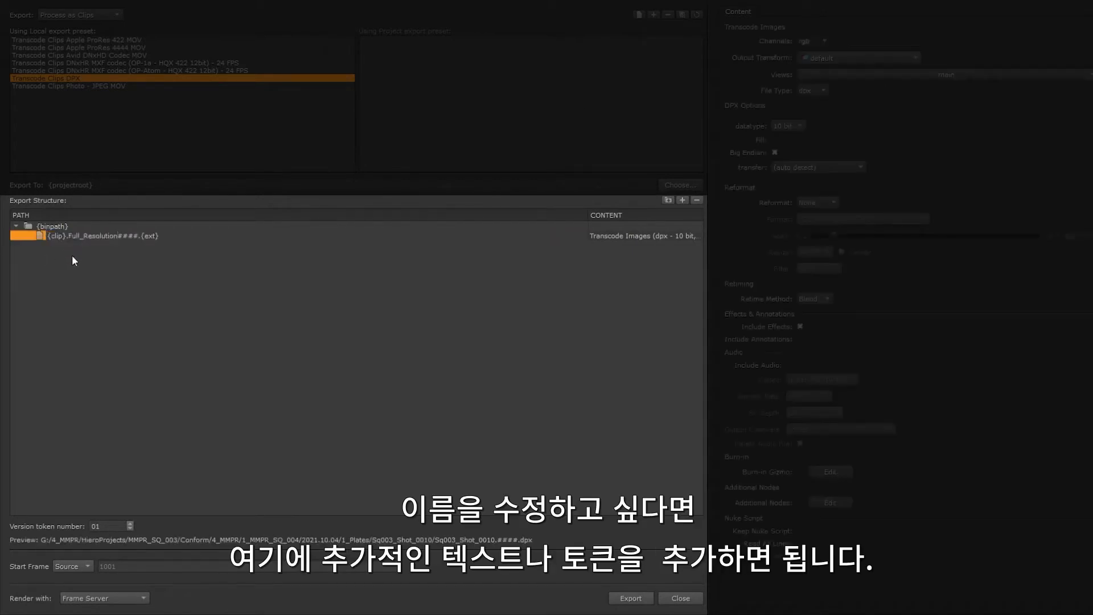
{"action": "type", "text": "."}
{"action": "key", "text": "Return"}
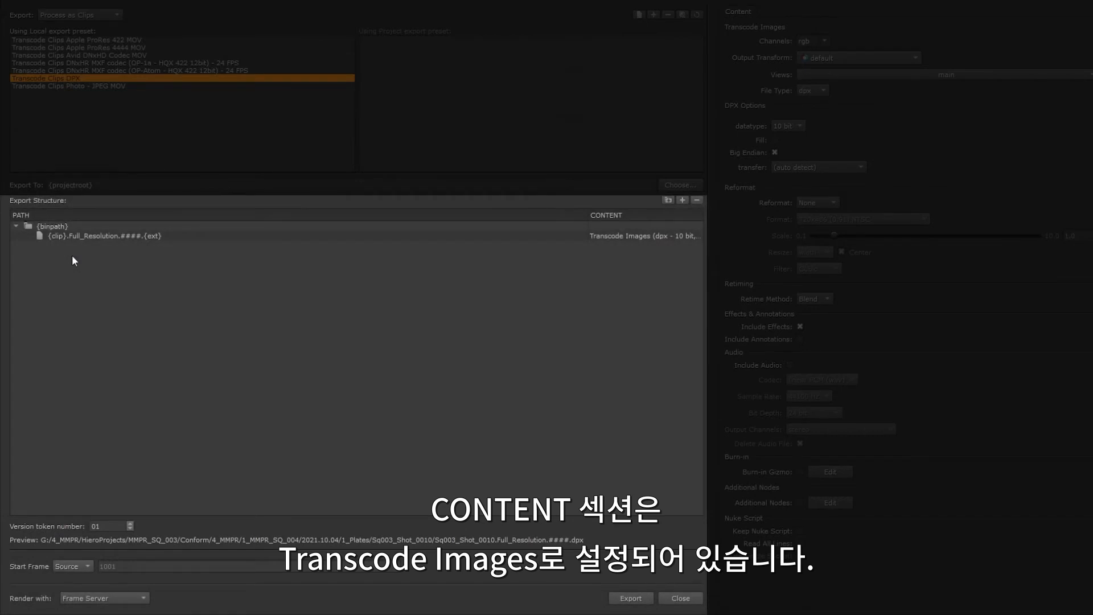
Step: Set the Full_Resolution content to exr with PIZ Wavelet (32 scanlines) compression, and enable Keep Nuke Script and Read All Lines
{"action": "left_click", "coordinate": [654, 234]}
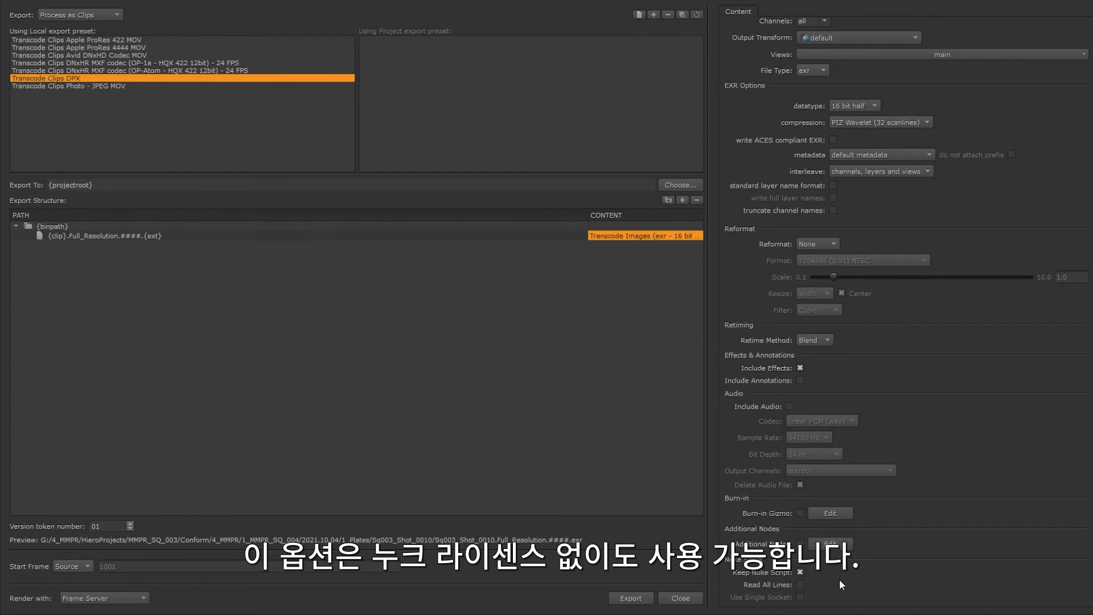
{"action": "left_click", "coordinate": [800, 584]}
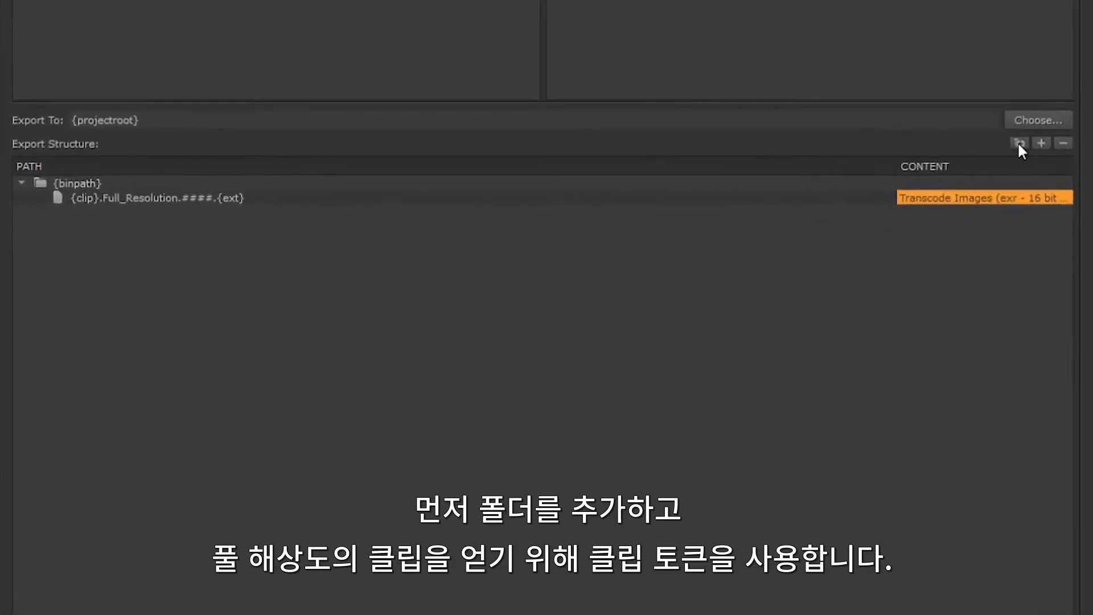
Step: Add a {clip} folder under {binpath} and move the Full_Resolution file entry into it
{"action": "left_click", "coordinate": [1019, 143]}
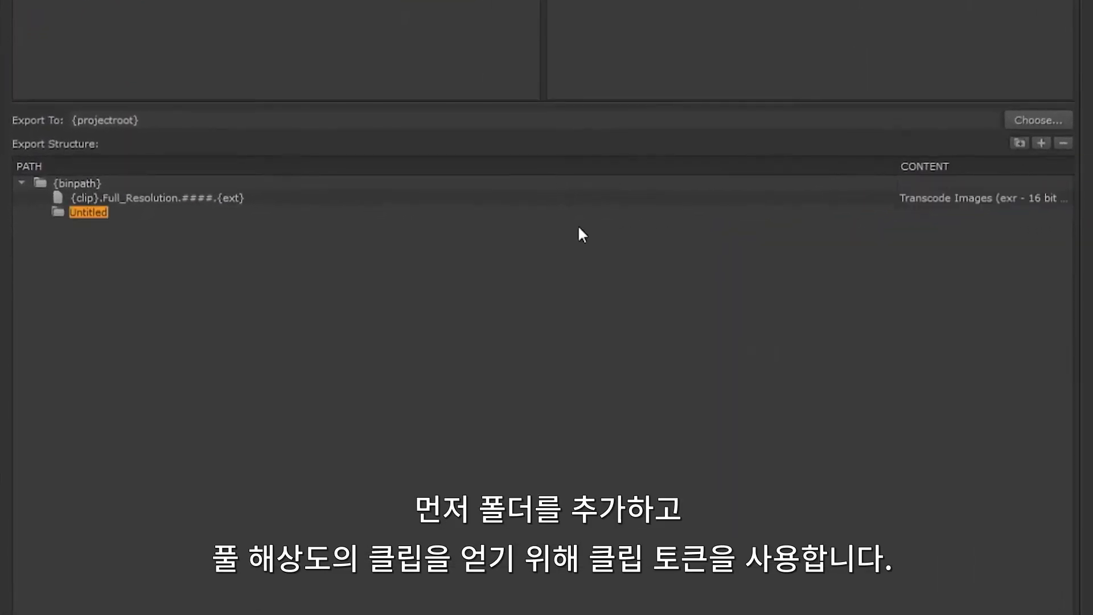
{"action": "type", "text": "{clip"}
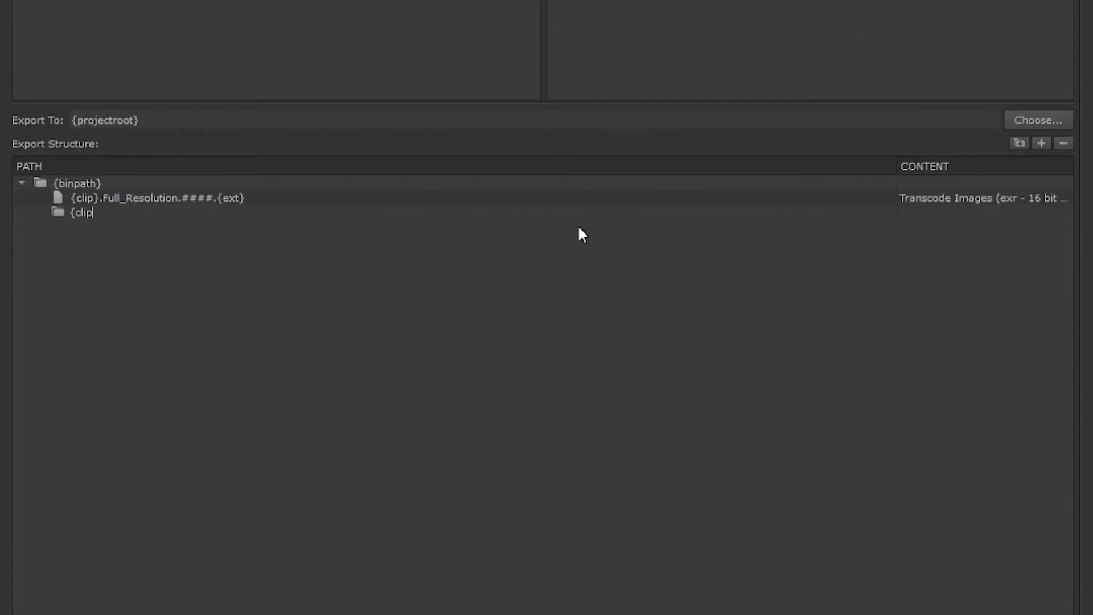
{"action": "type", "text": "}"}
{"action": "key", "text": "Return"}
{"action": "mouse_move", "coordinate": [81, 203]}
{"action": "left_mouse_down"}
{"action": "mouse_move", "coordinate": [100, 215]}
{"action": "mouse_move", "coordinate": [91, 215]}
{"action": "left_mouse_up"}
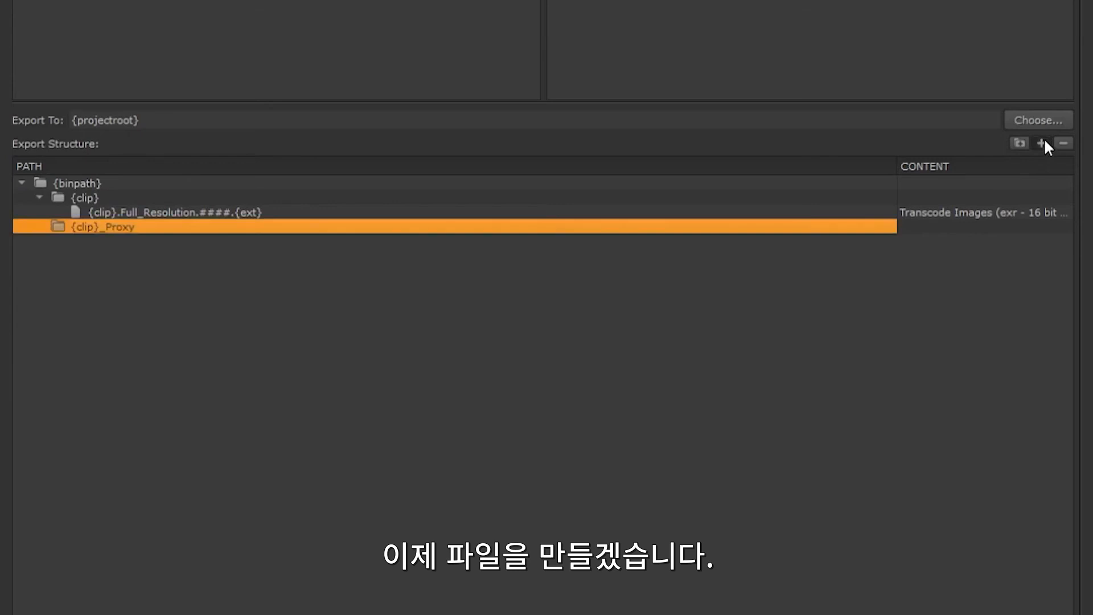
Step: Add a file entry in the {clip}_Proxy folder named {clip}.Half_Resolution.####.{ext}, based on the Full_Resolution name
{"action": "left_click", "coordinate": [1044, 140]}
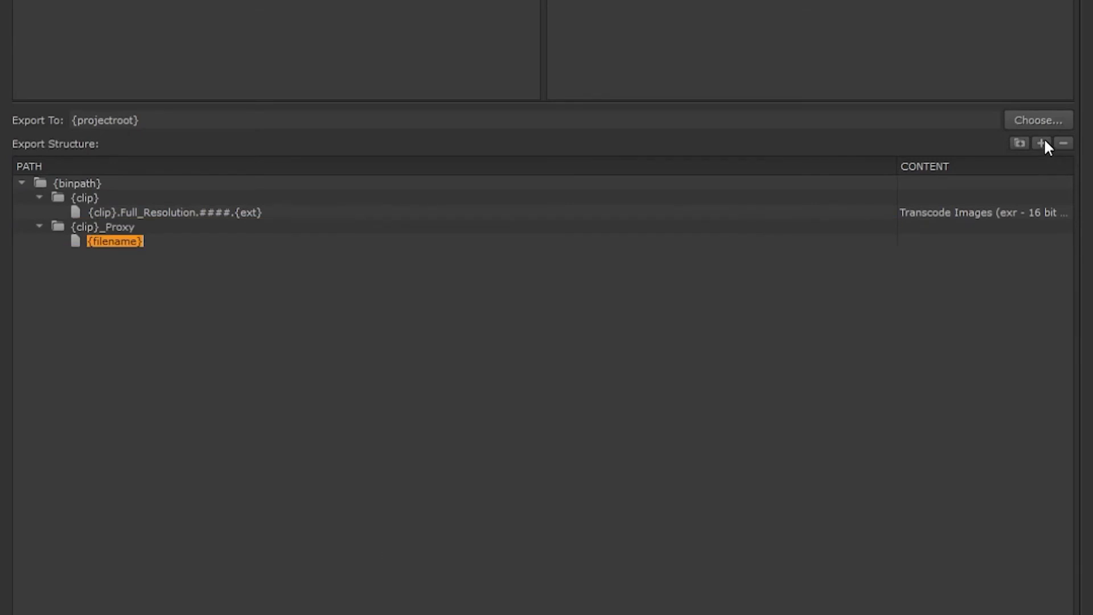
{"action": "double_click", "coordinate": [145, 211]}
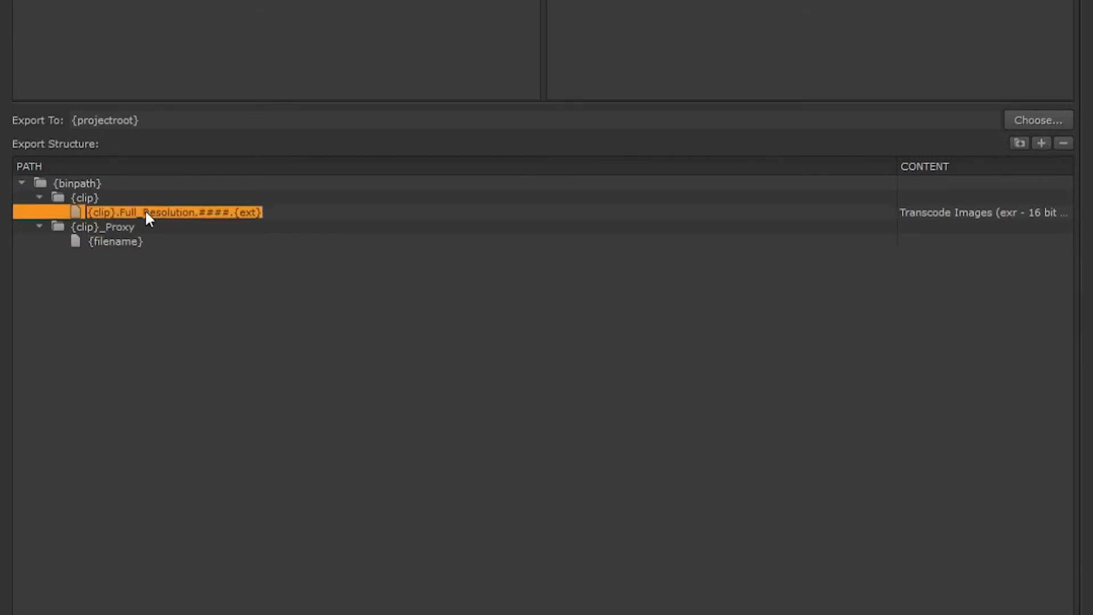
{"action": "key", "text": "ctrl+c"}
{"action": "double_click", "coordinate": [131, 241]}
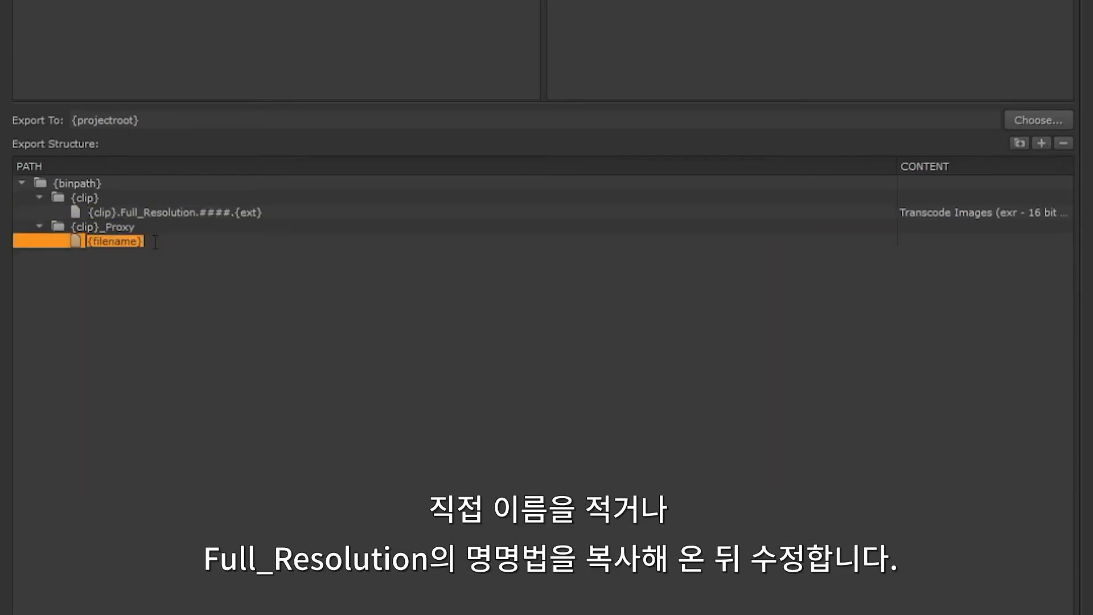
{"action": "key", "text": "ctrl+v"}
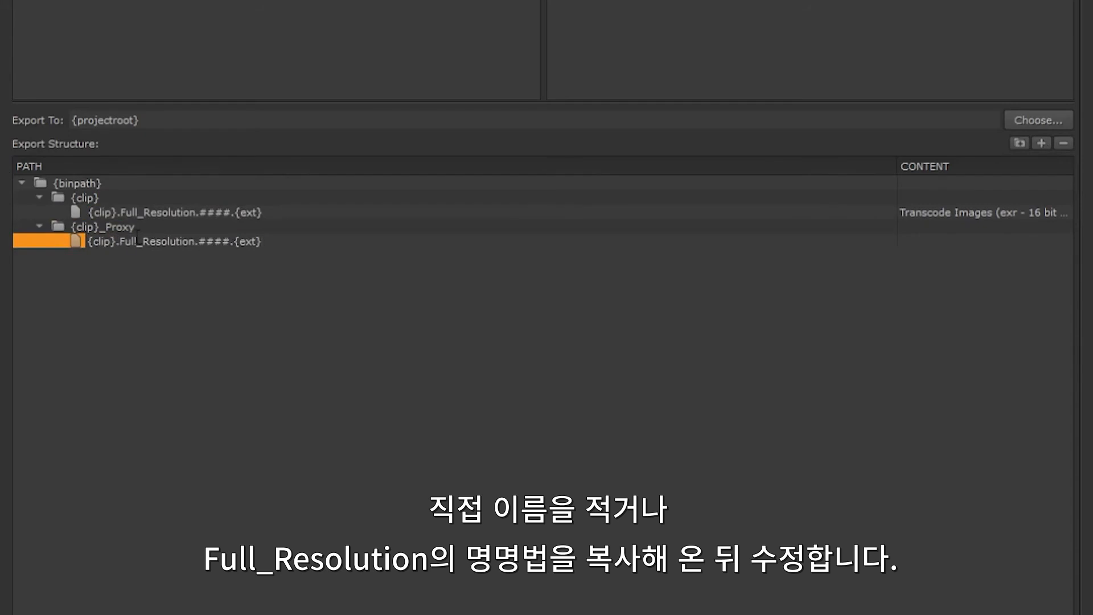
{"action": "left_click_drag", "start_coordinate": [136, 242], "coordinate": [120, 241]}
{"action": "type", "text": "Half"}
{"action": "key", "text": "Return"}
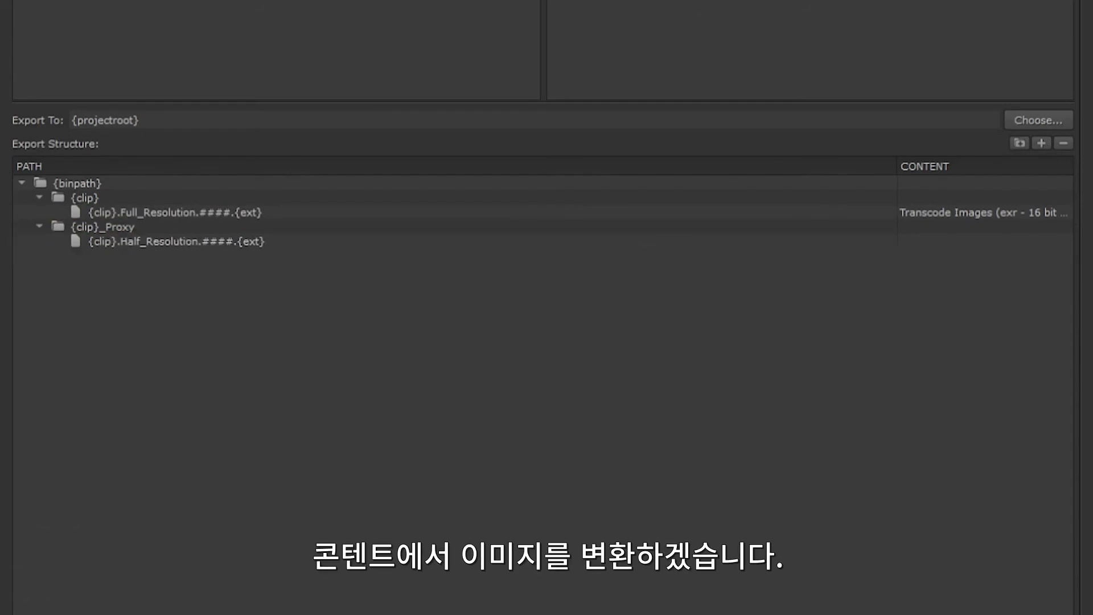
Step: Assign Transcode Images as the Half_Resolution entry's content and set its file type to exr
{"action": "left_click", "coordinate": [1022, 241]}
{"action": "left_click", "coordinate": [694, 261]}
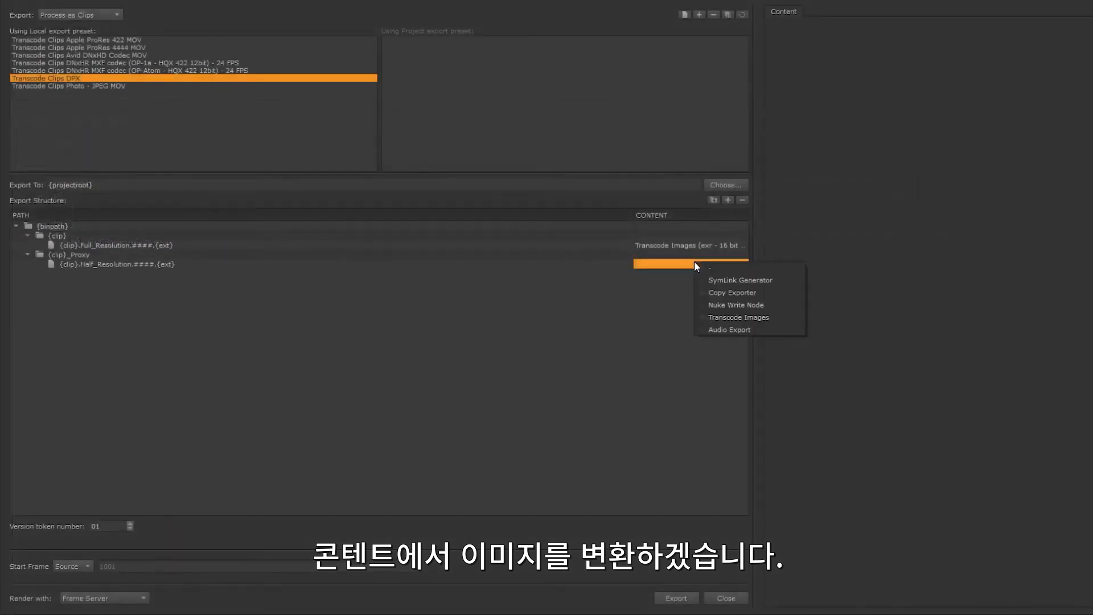
{"action": "left_click", "coordinate": [722, 315]}
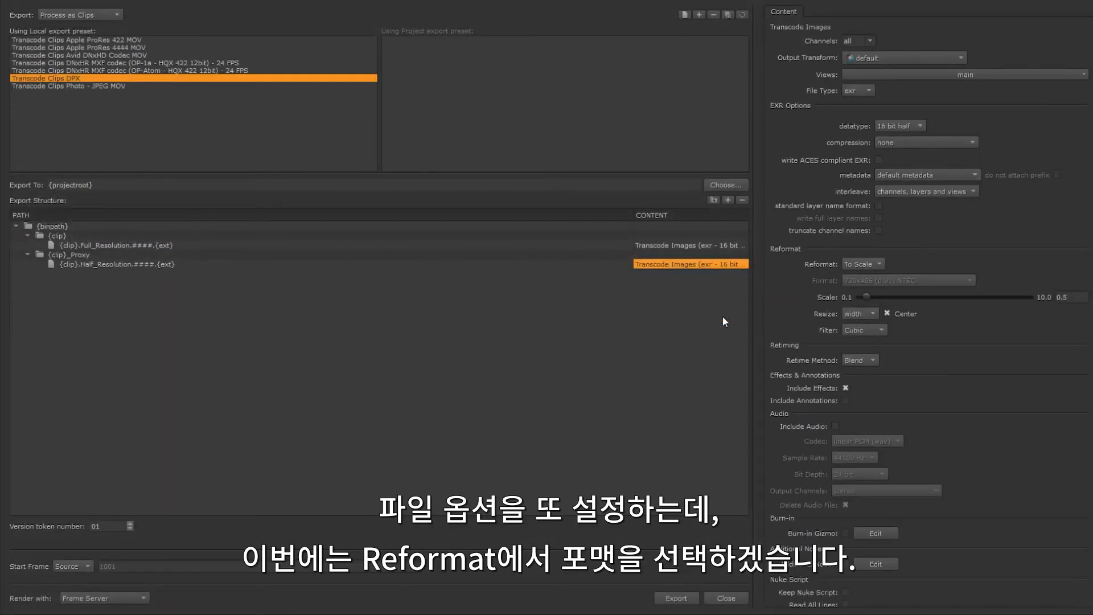
{"action": "left_click", "coordinate": [807, 90]}
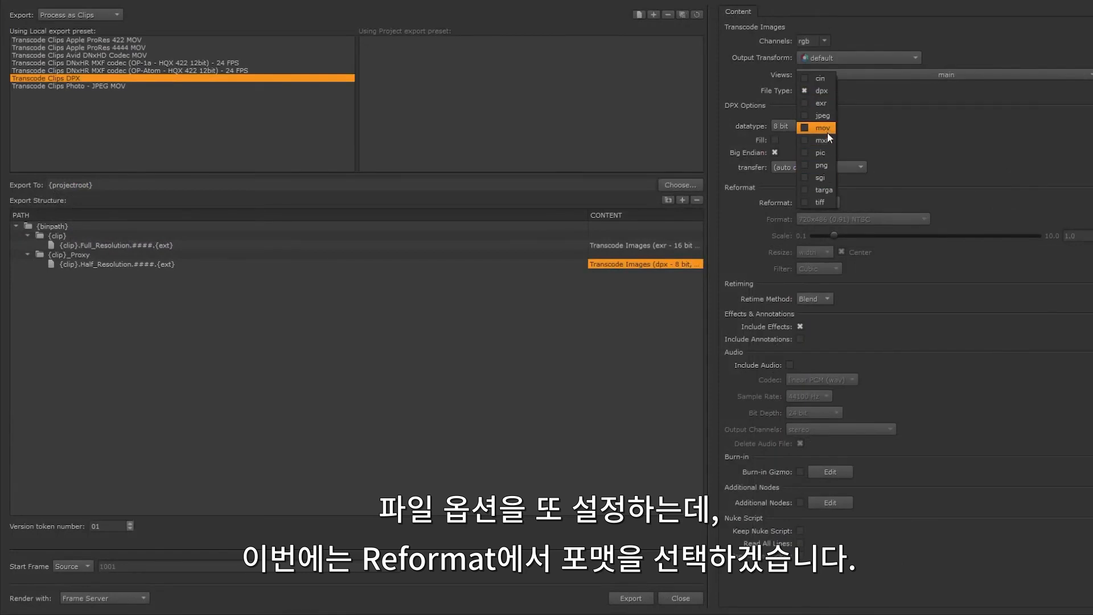
{"action": "left_click", "coordinate": [821, 103]}
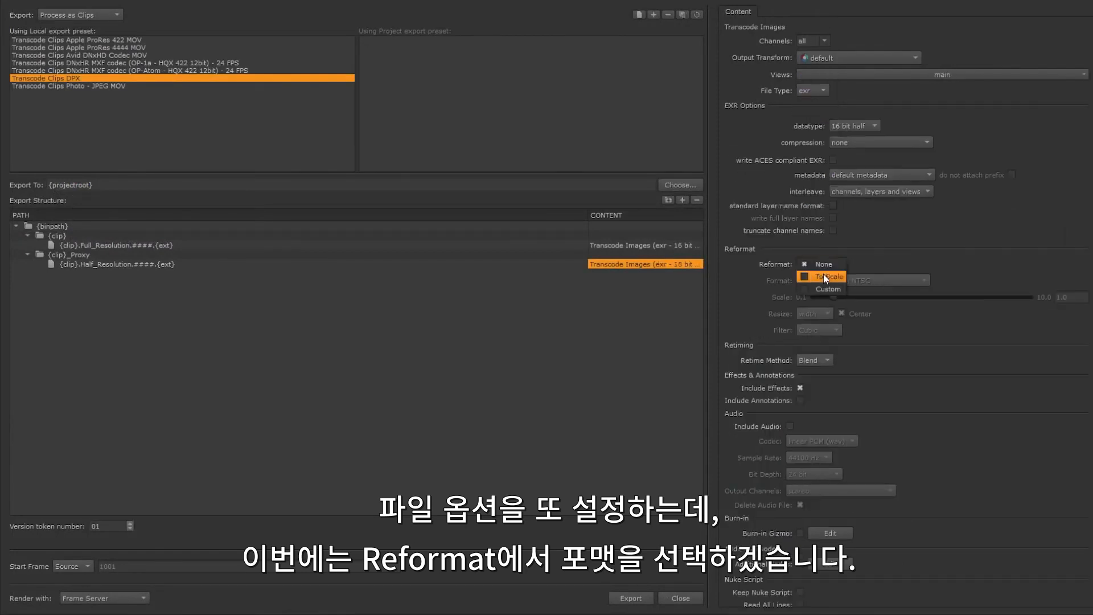
Step: Try the Custom reformat option for the Half_Resolution entry and look at its format presets
{"action": "left_click", "coordinate": [828, 287]}
{"action": "left_click", "coordinate": [868, 279]}
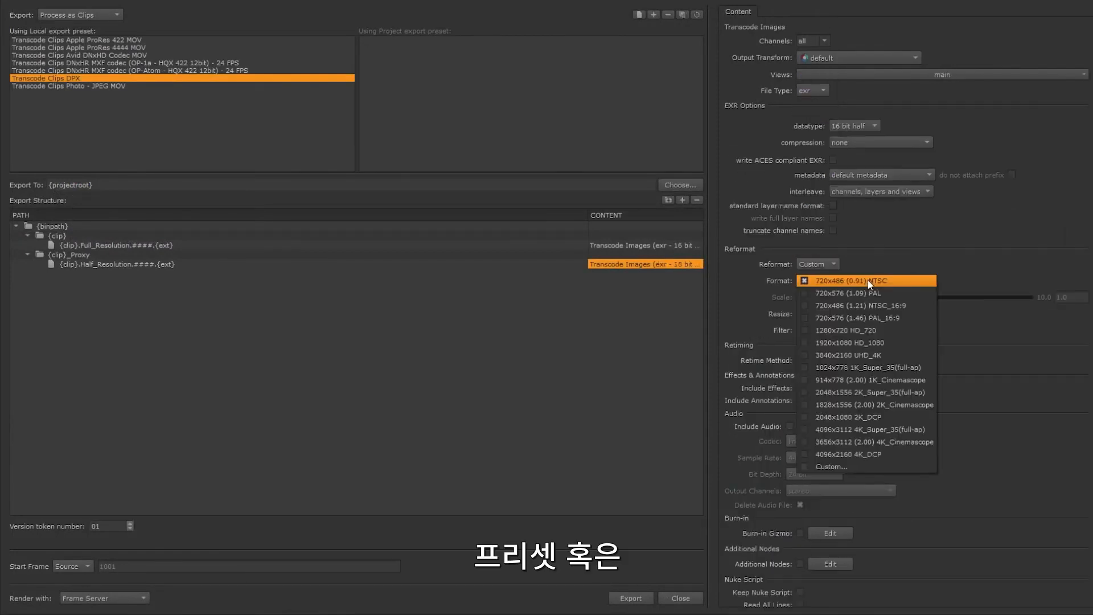
{"action": "left_click", "coordinate": [831, 280]}
Step: Set the Half_Resolution entry's reformat to To Scale with a scale of .5
{"action": "left_click", "coordinate": [830, 265]}
{"action": "left_click", "coordinate": [831, 255]}
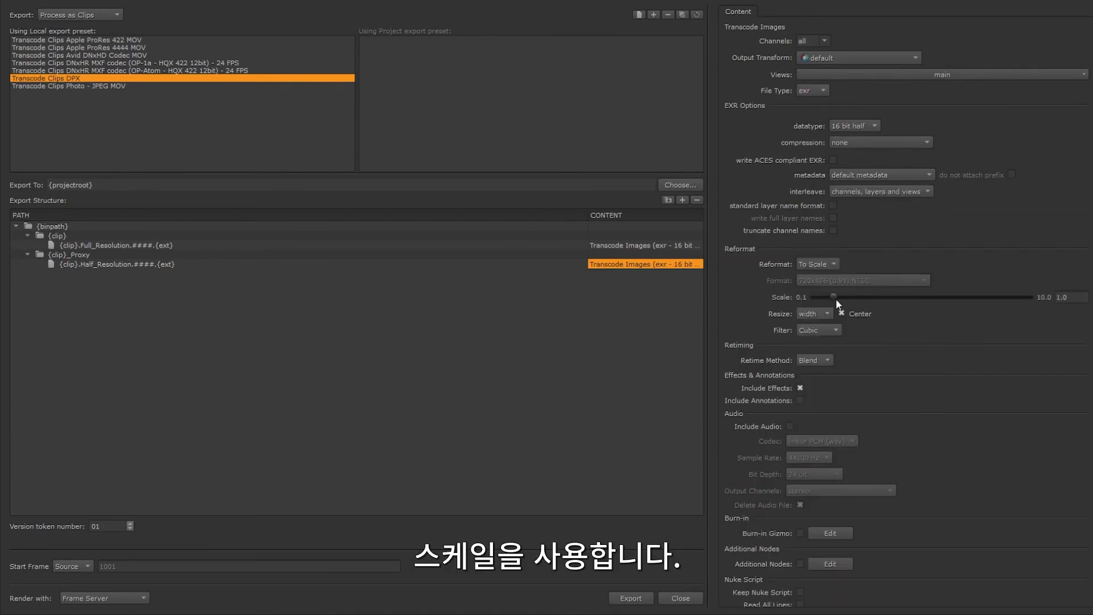
{"action": "double_click", "coordinate": [1069, 297]}
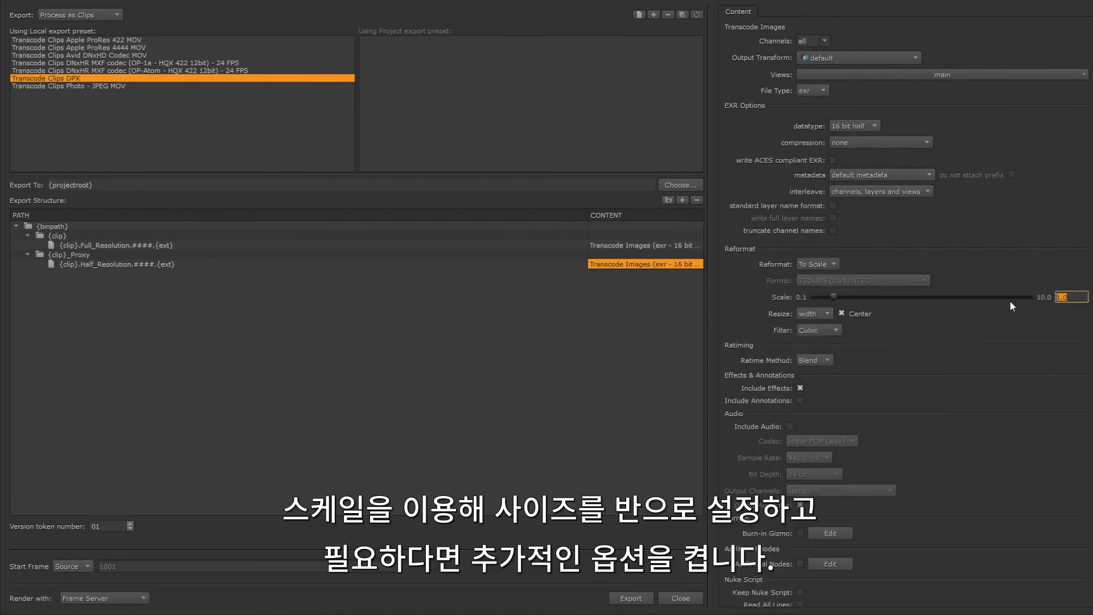
{"action": "type", "text": ".5"}
{"action": "left_click", "coordinate": [1032, 249]}
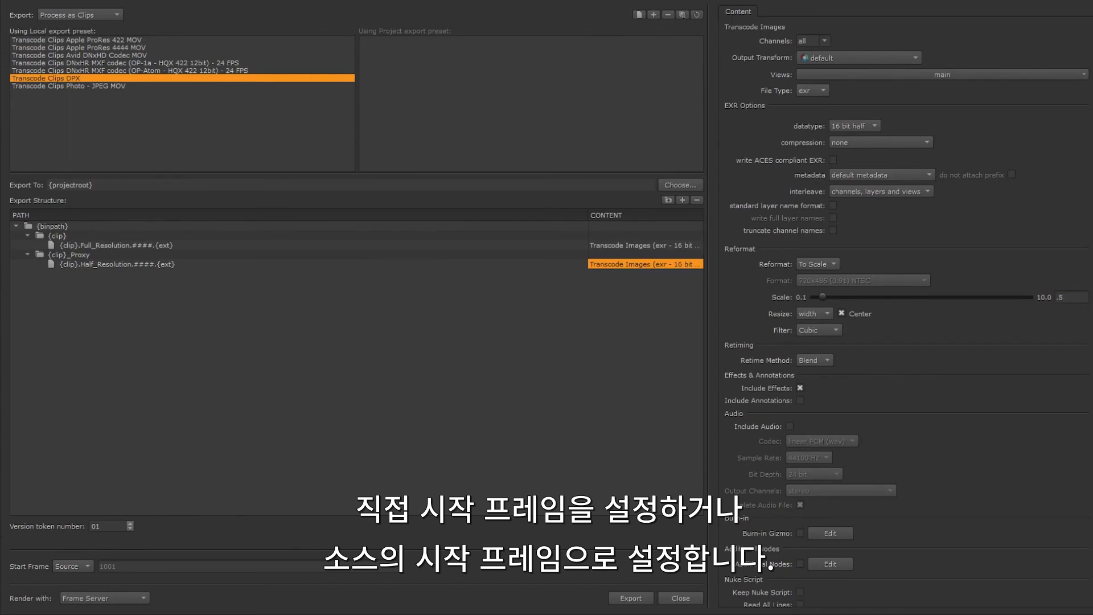
Step: Set the export's start frame to Source
{"action": "left_click", "coordinate": [77, 566]}
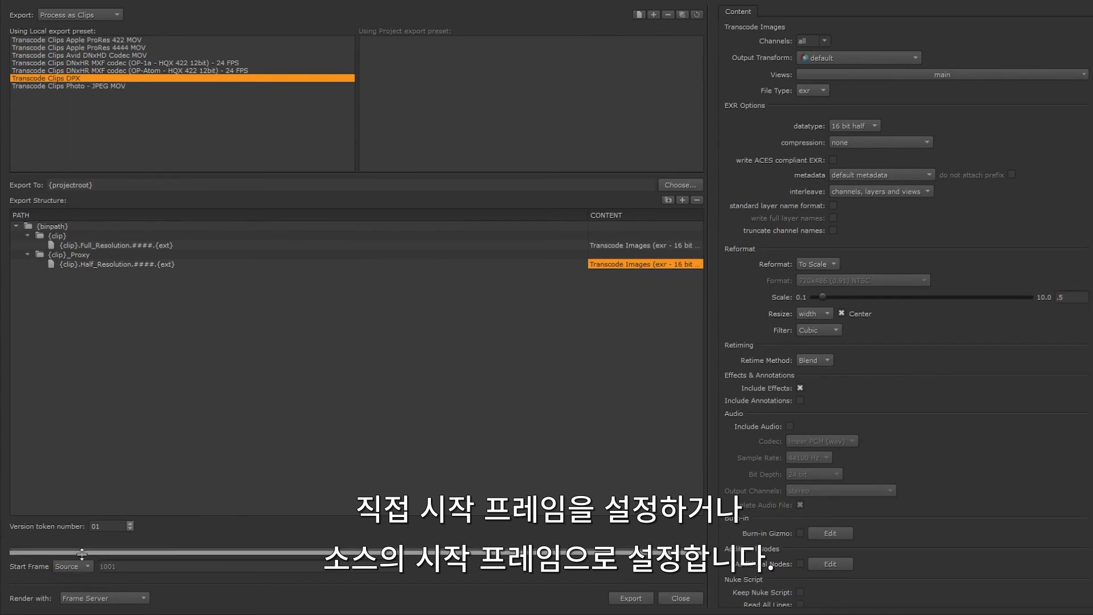
{"action": "left_click", "coordinate": [89, 580]}
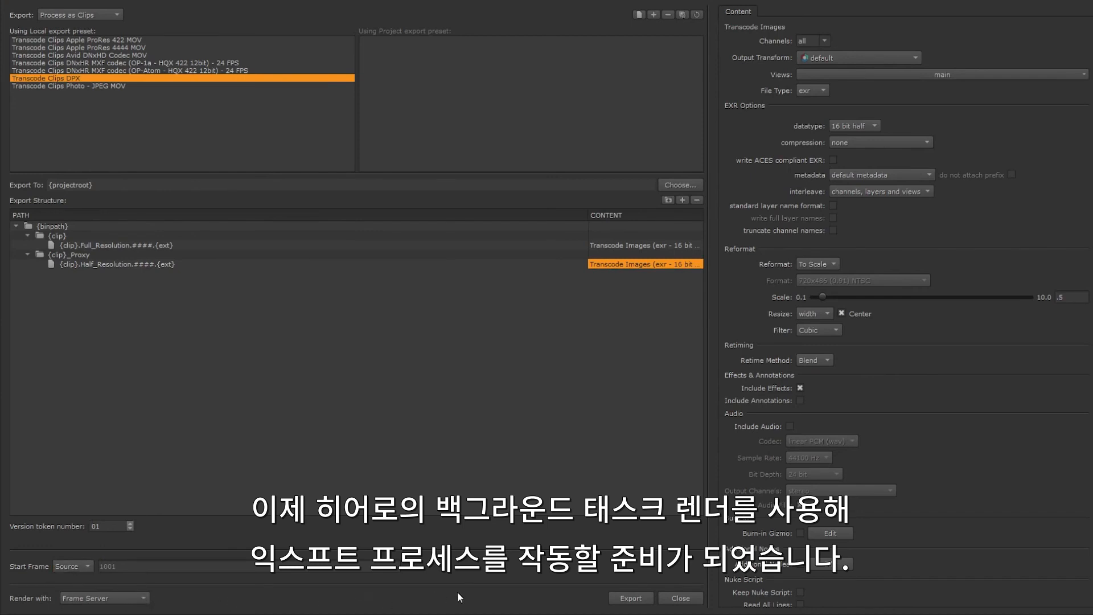
Step: Try Single Render Process as the export's render method and switch it back to Frame Server
{"action": "left_click", "coordinate": [132, 598]}
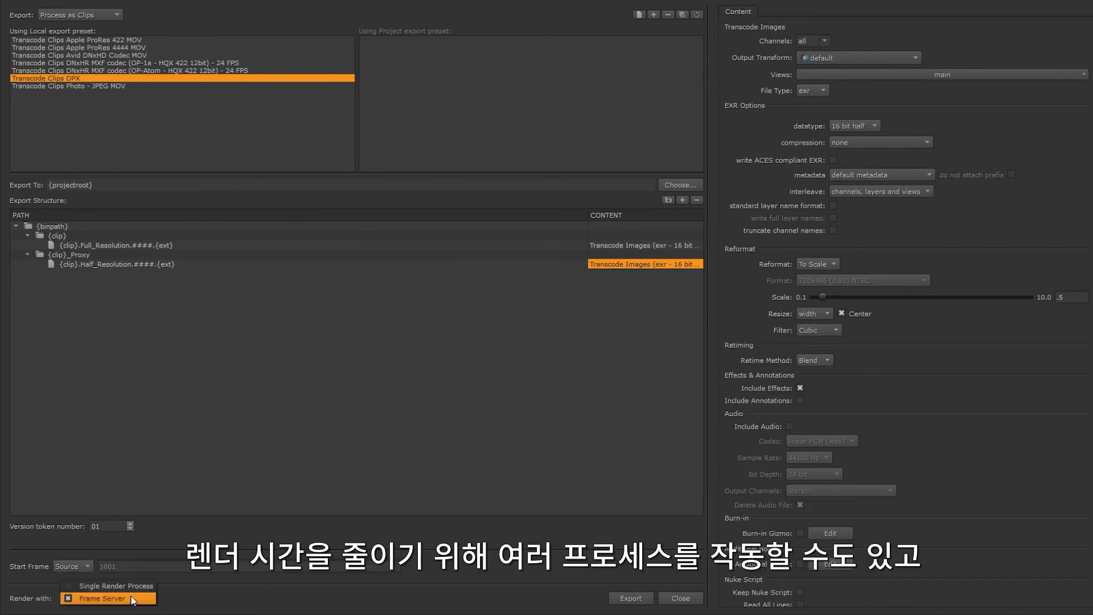
{"action": "left_click", "coordinate": [132, 587]}
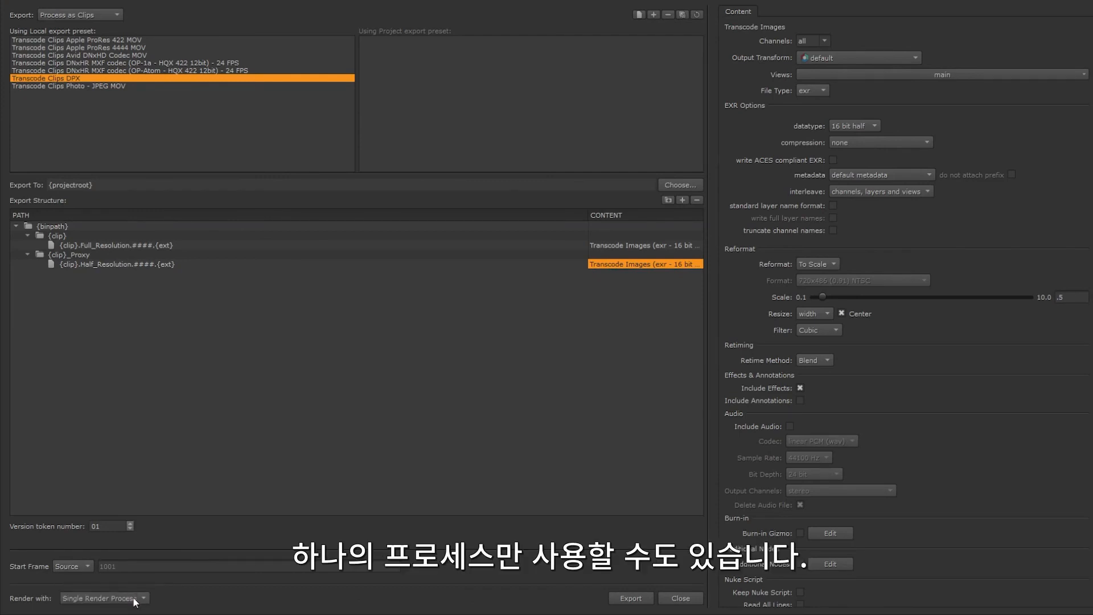
{"action": "left_click", "coordinate": [133, 598]}
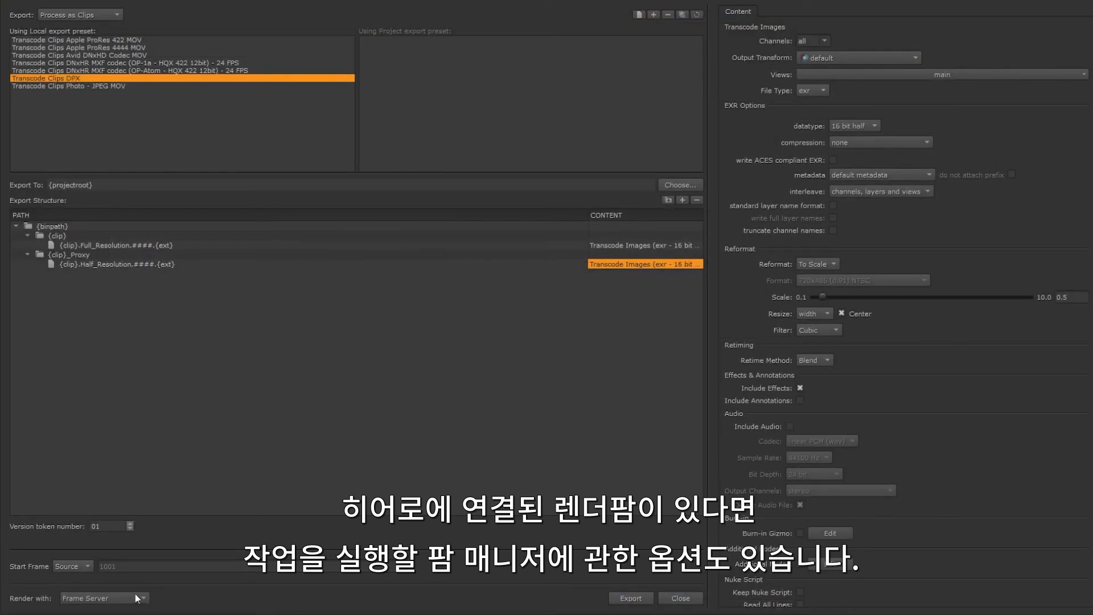
Step: Start the clip export and keep the changes made to the export templates
{"action": "left_click", "coordinate": [631, 598]}
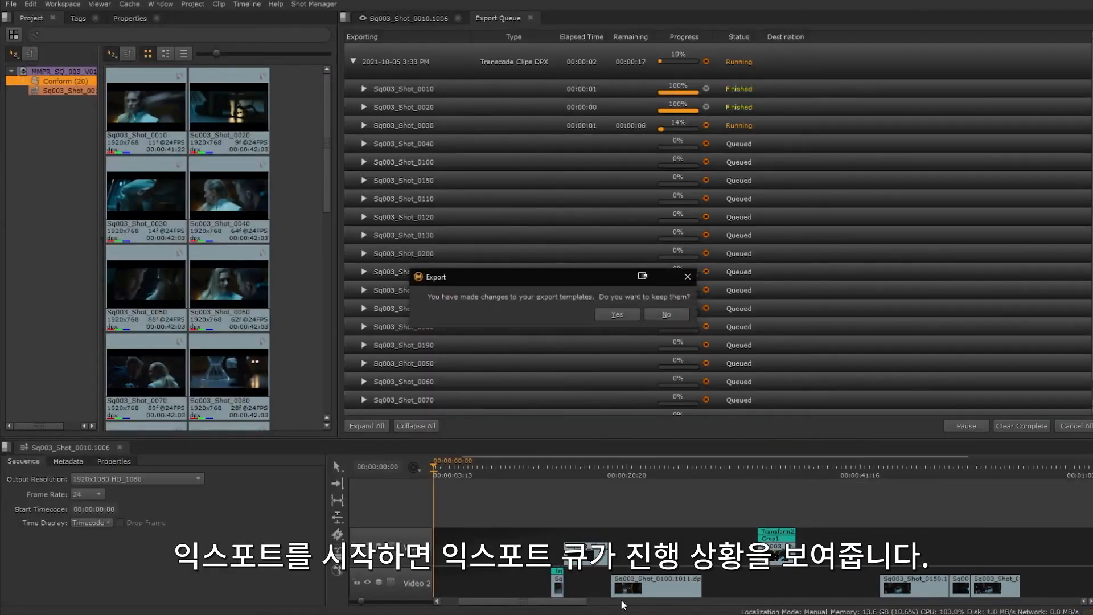
{"action": "left_click", "coordinate": [616, 313]}
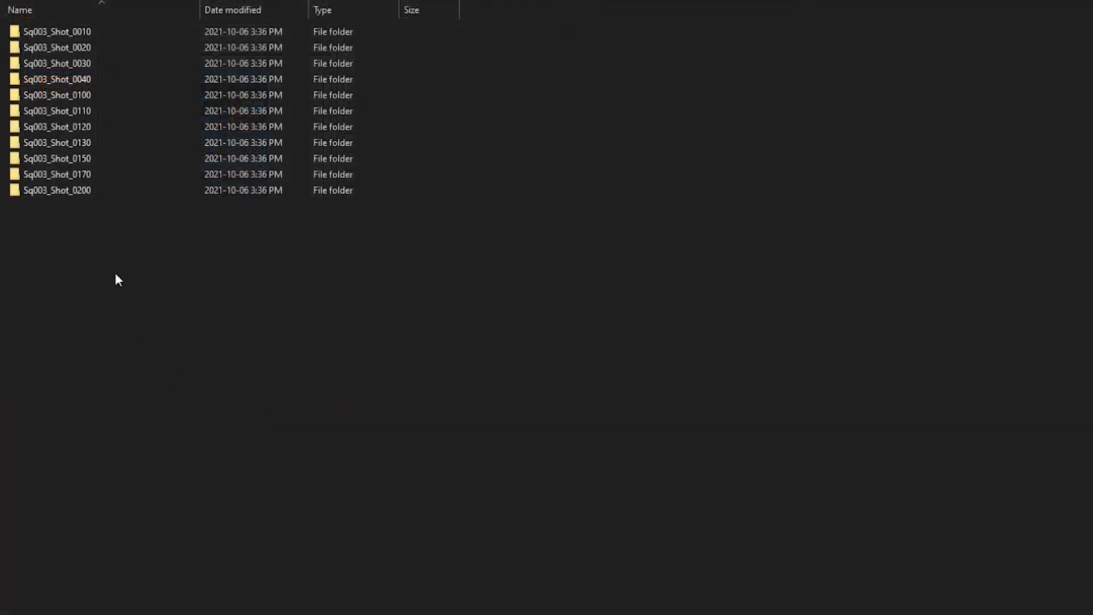
Step: In the file explorer, open the Sq003_Shot_0200 folder and its proxy subfolder to examine the exported half-resolution EXR frames
{"action": "double_click", "coordinate": [81, 191]}
{"action": "double_click", "coordinate": [70, 49]}
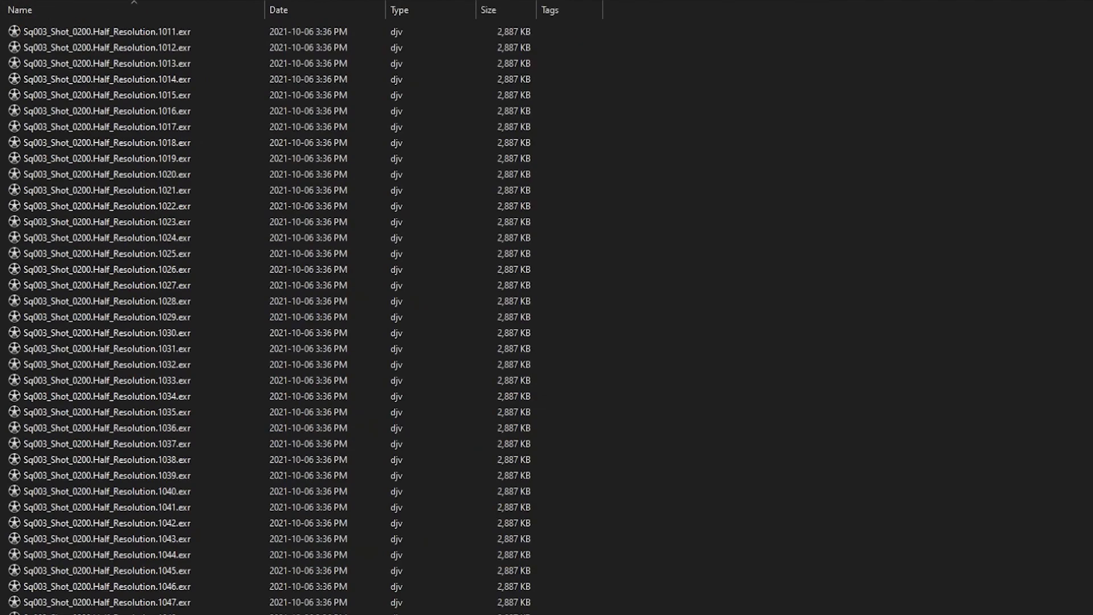